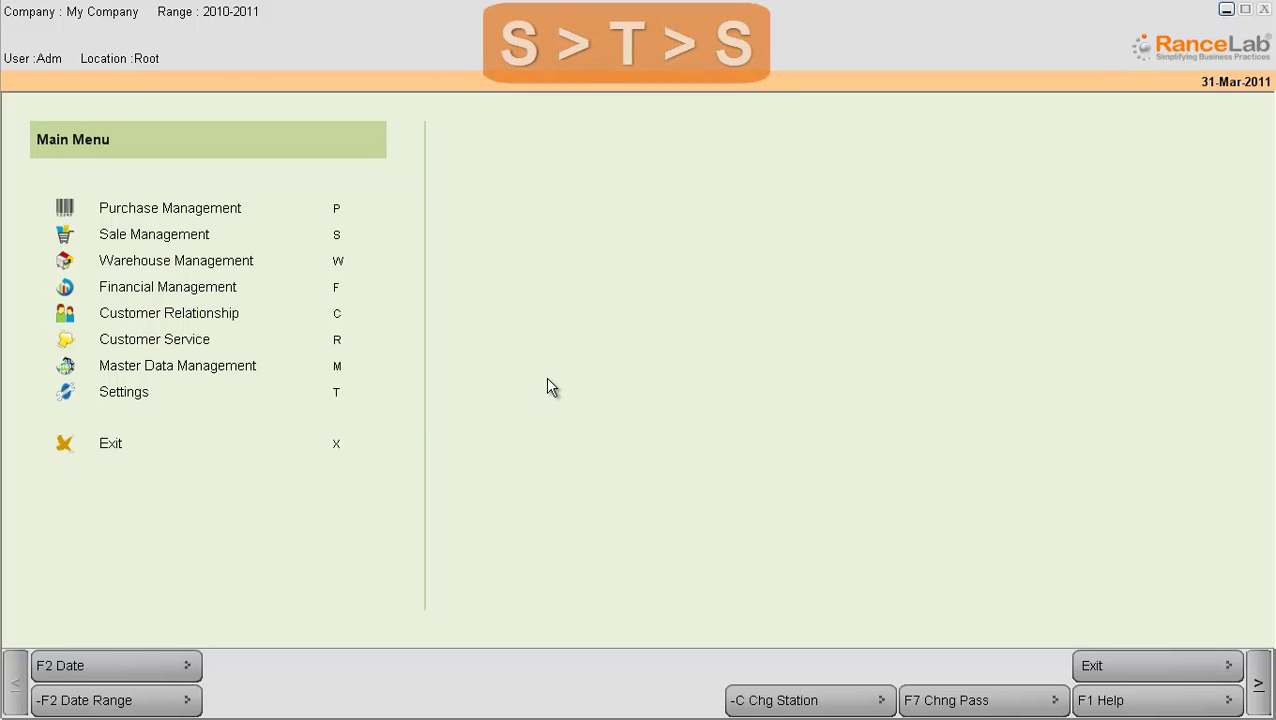
Step: Open the Sale Invoice (Scan POS) screen from Sale Management transactions
{"action": "left_click", "coordinate": [182, 234]}
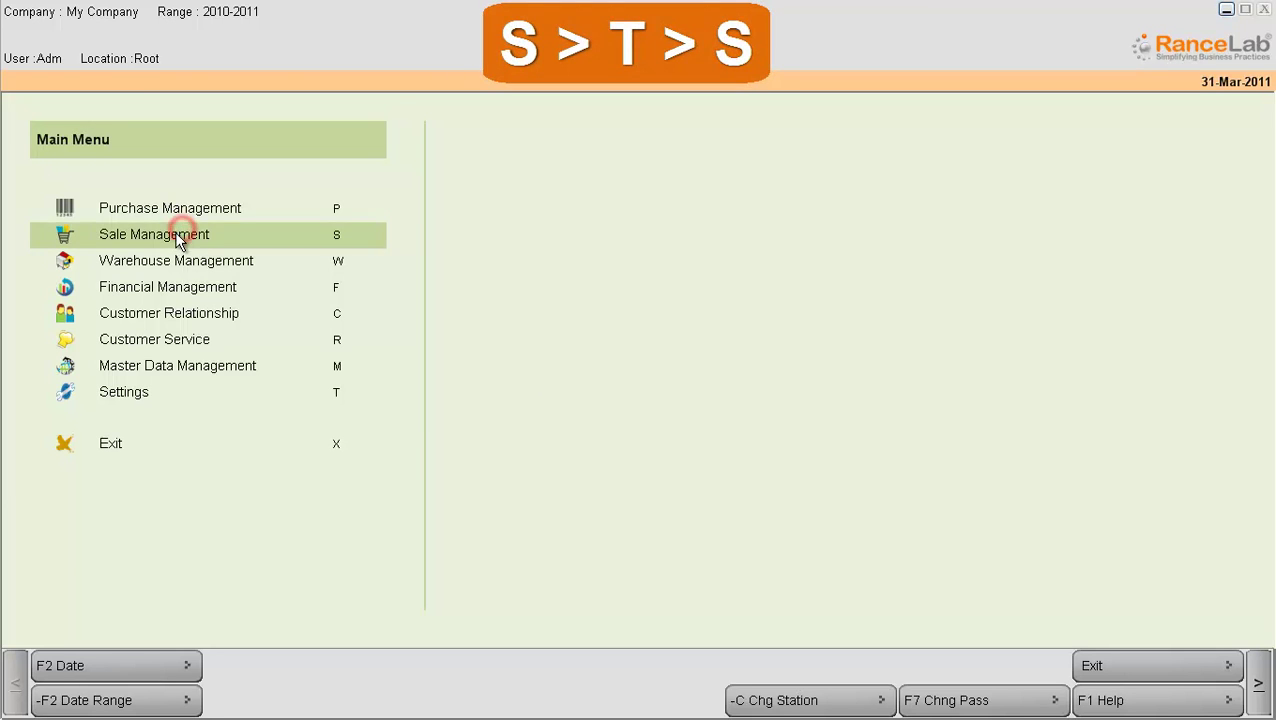
{"action": "left_click", "coordinate": [168, 211]}
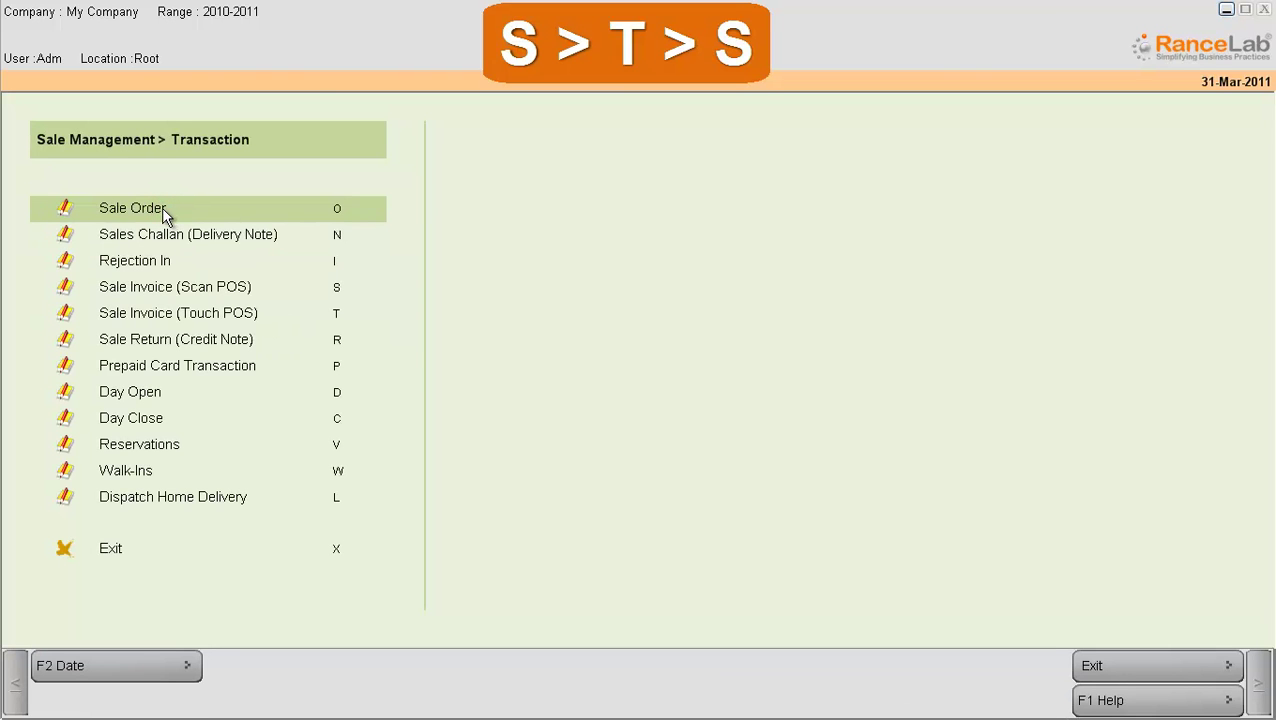
{"action": "left_click", "coordinate": [137, 287]}
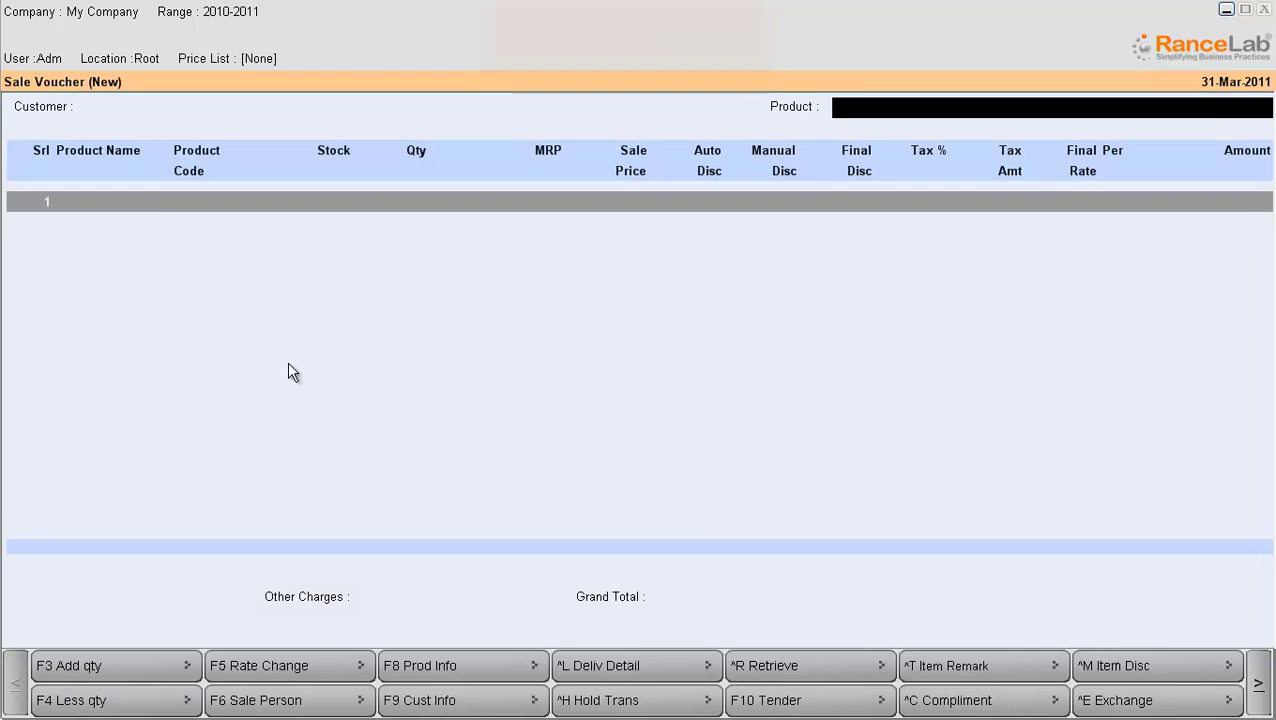
Step: Display the saved sale invoices and open voucher 11/20, totalling 420.00, for modification
{"action": "key", "text": "alt+d"}
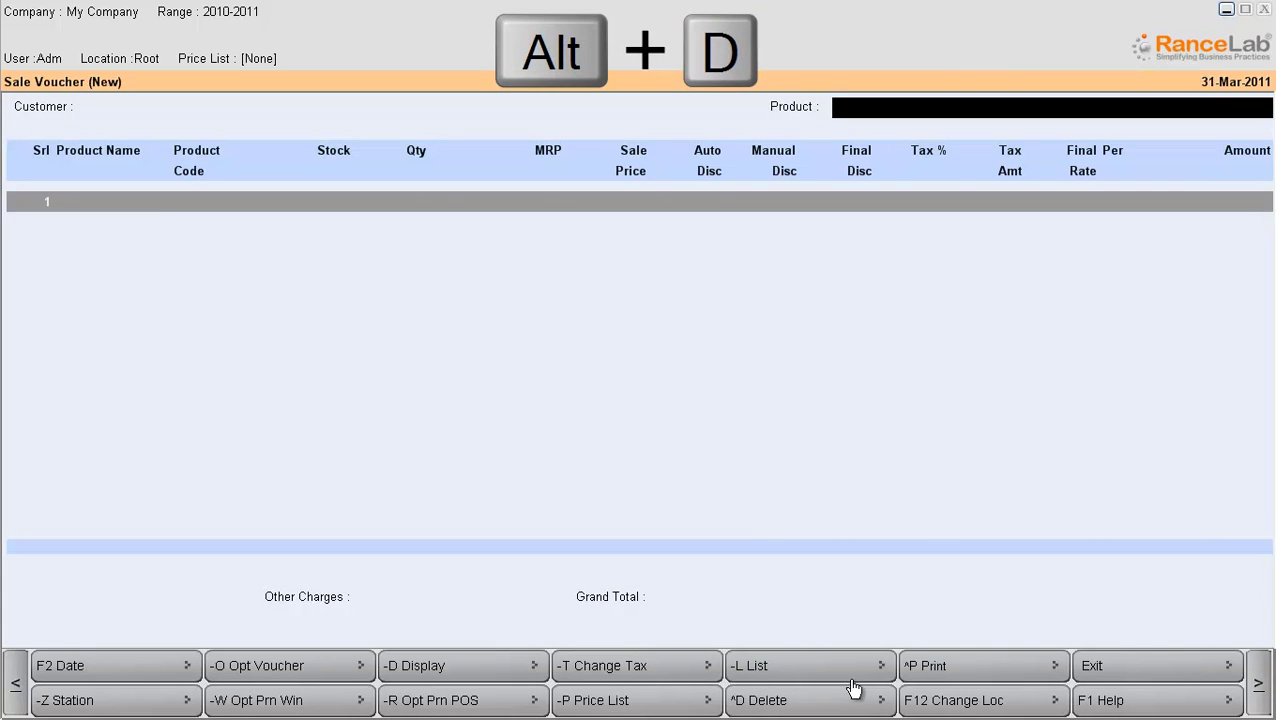
{"action": "left_click", "coordinate": [497, 670]}
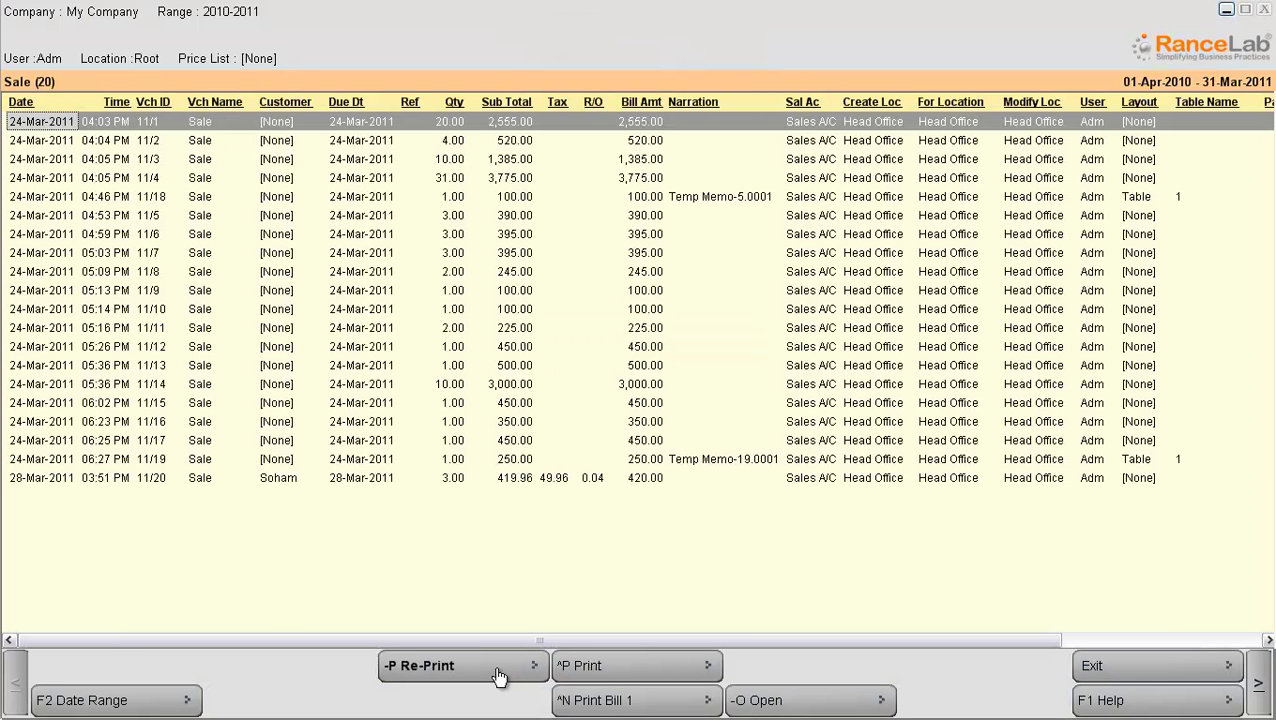
{"action": "left_click", "coordinate": [381, 479]}
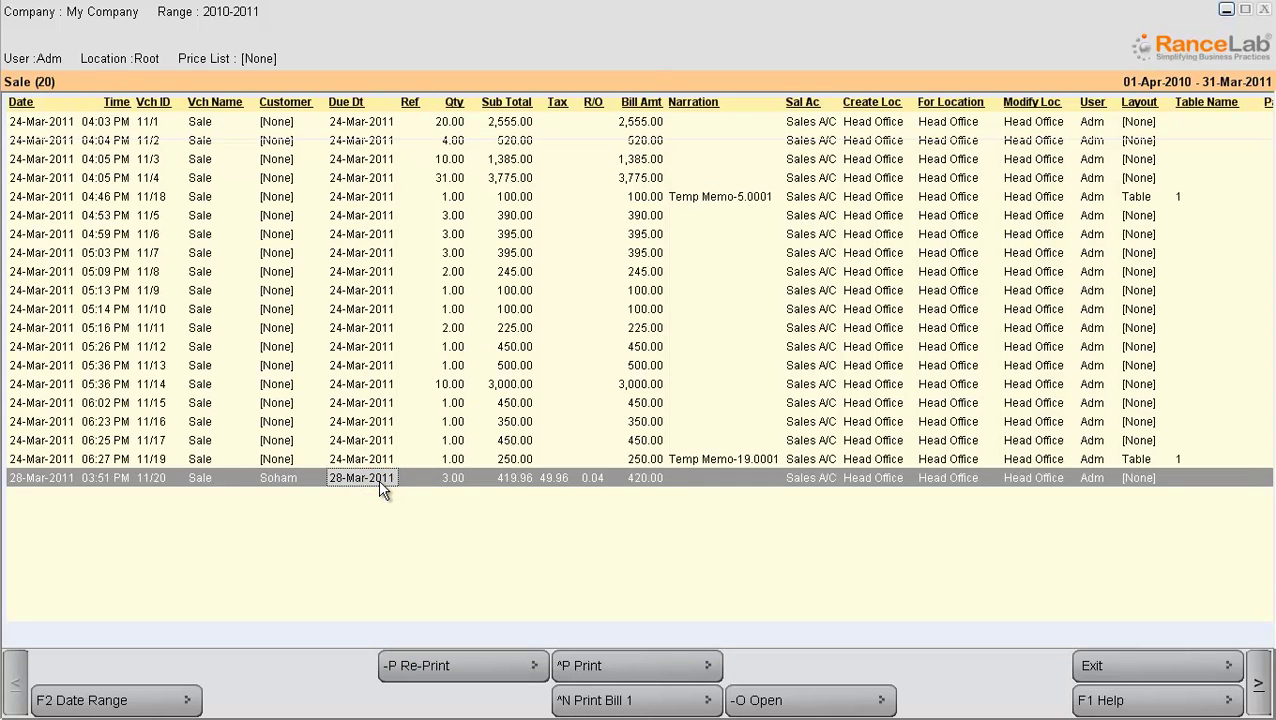
{"action": "double_click", "coordinate": [381, 479]}
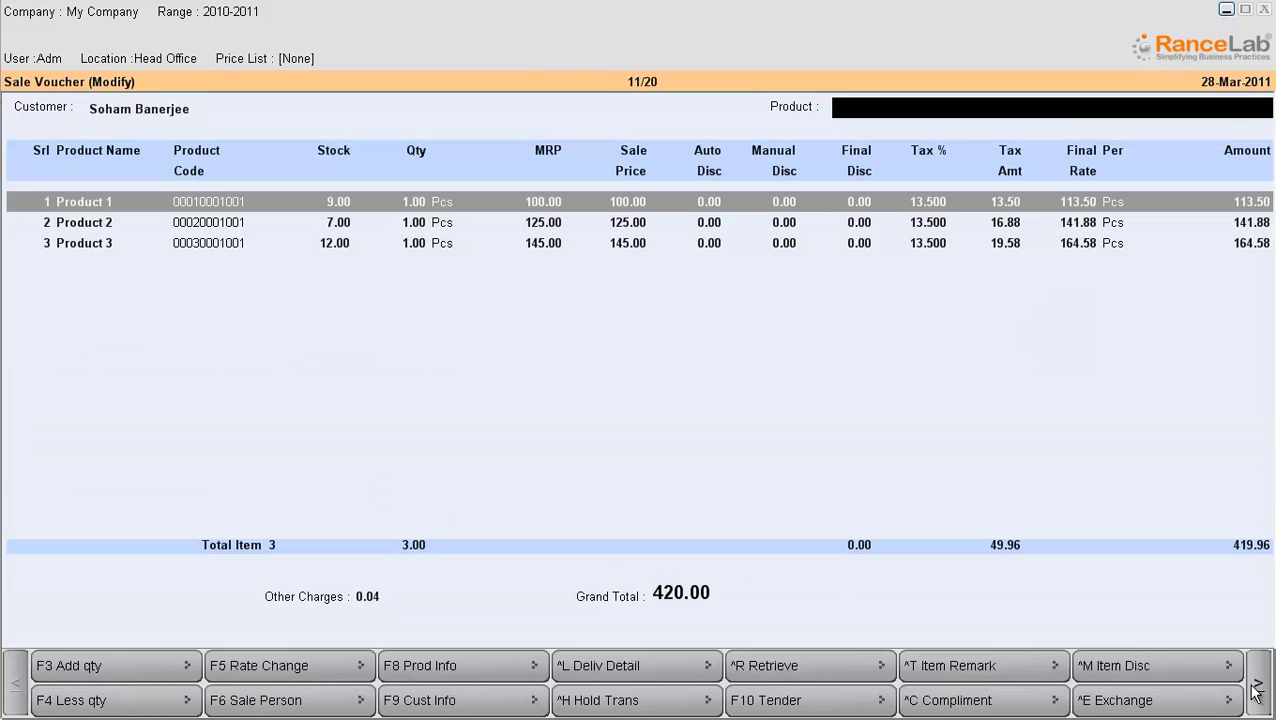
Step: Launch the Preview Designer for voucher 11/20 to show its print layout
{"action": "left_click", "coordinate": [1257, 684]}
{"action": "left_click", "coordinate": [1257, 684]}
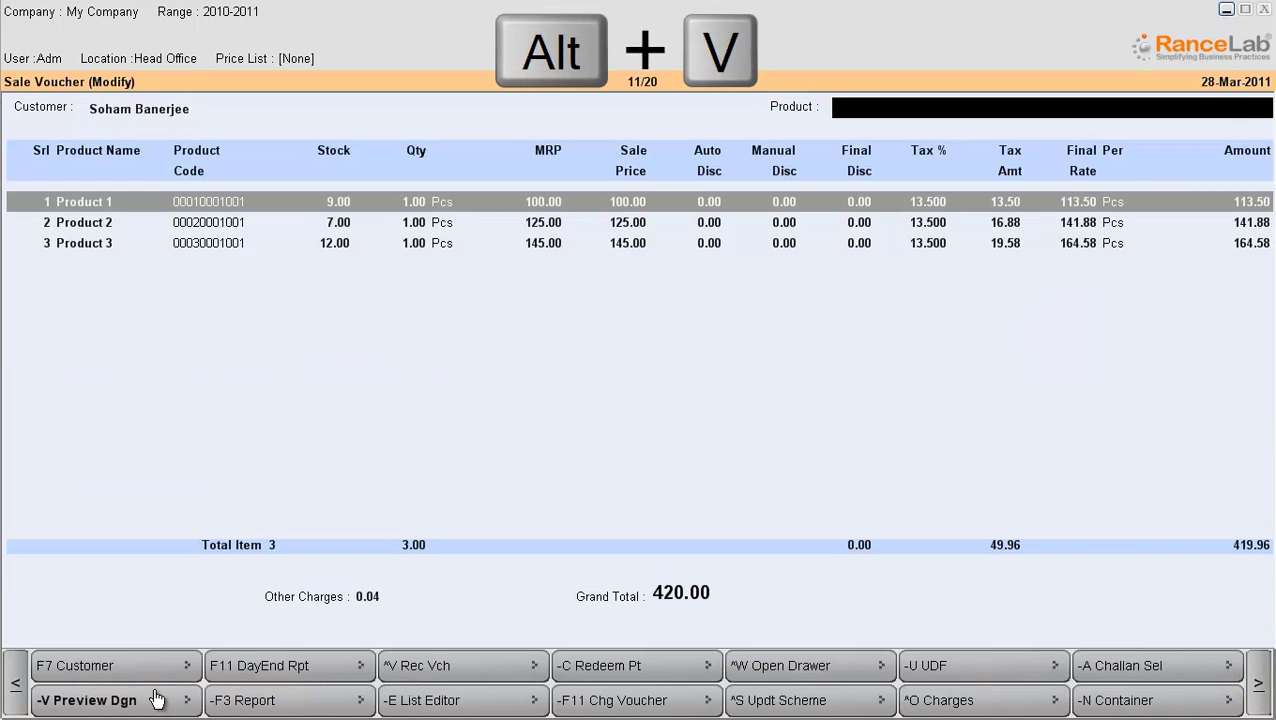
{"action": "left_click", "coordinate": [155, 700]}
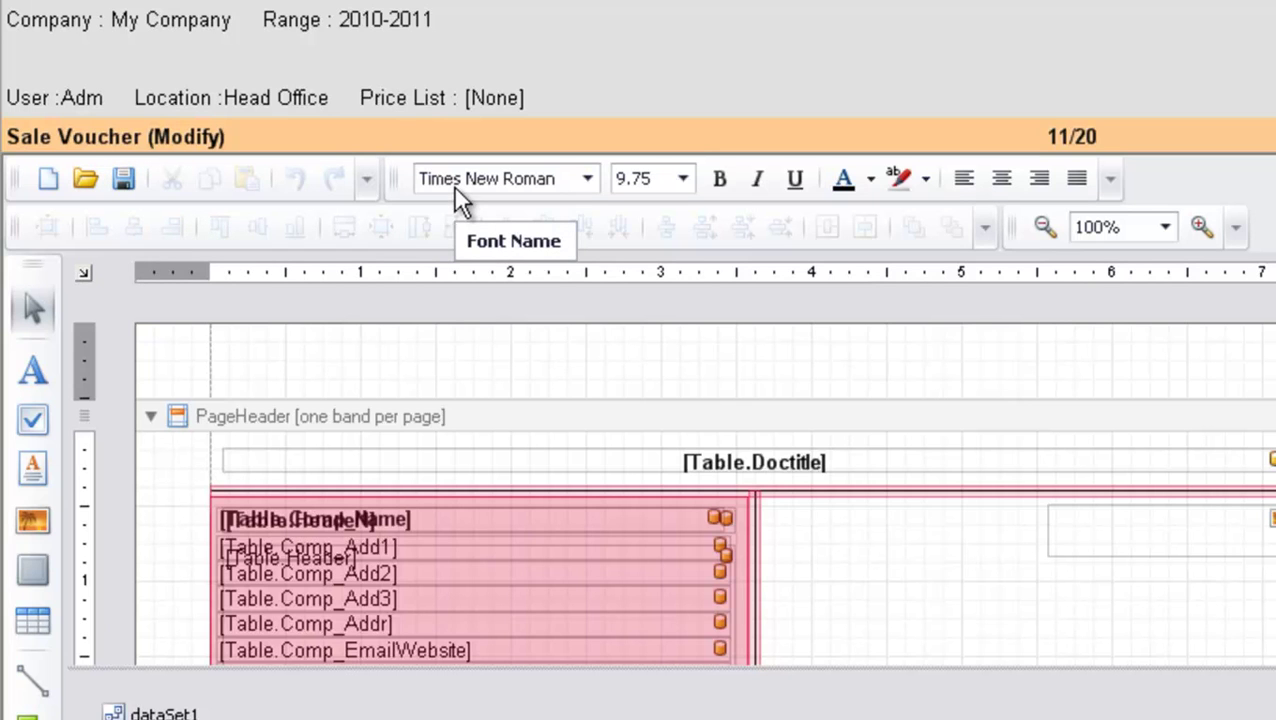
{"action": "left_click", "coordinate": [589, 180]}
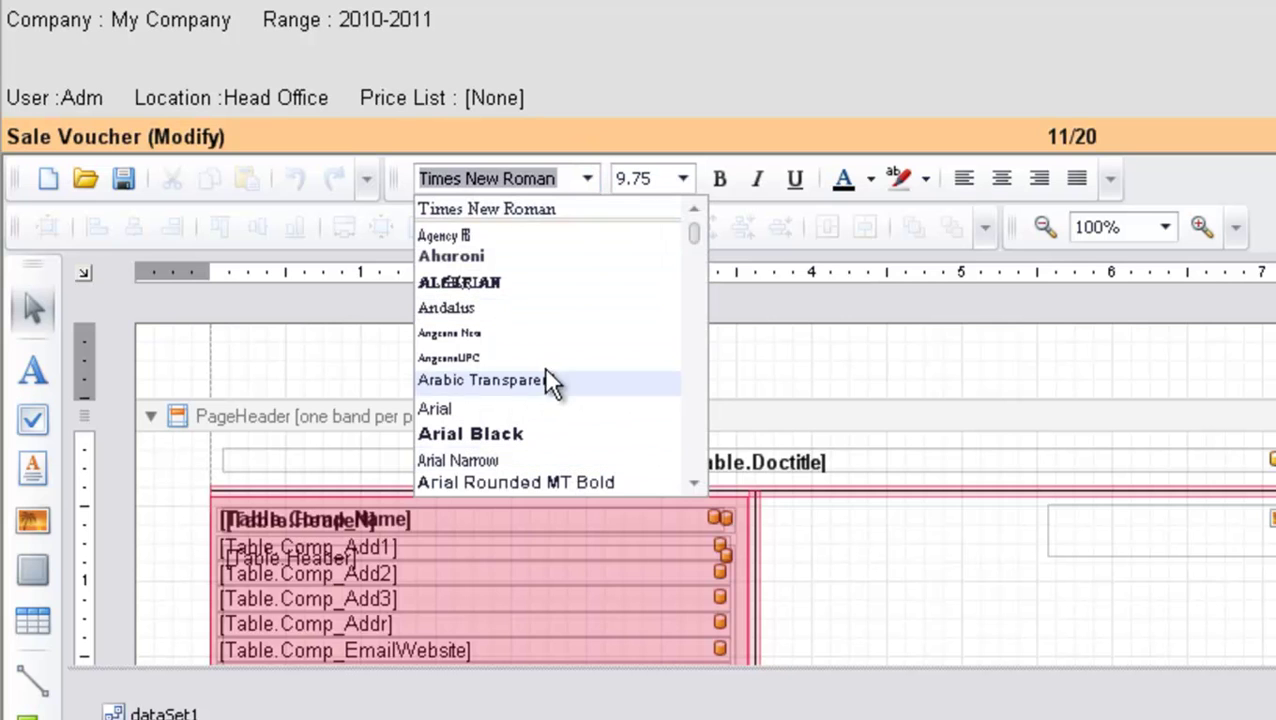
{"action": "left_click", "coordinate": [648, 172]}
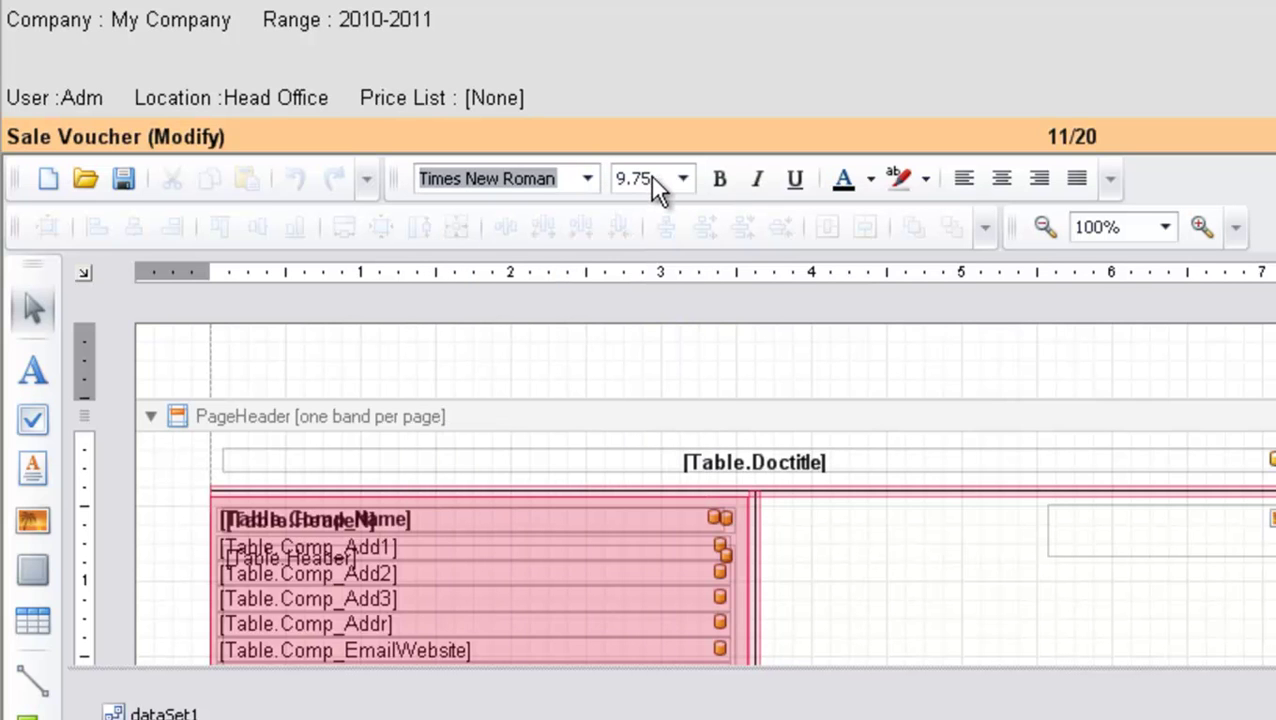
{"action": "left_click", "coordinate": [677, 181]}
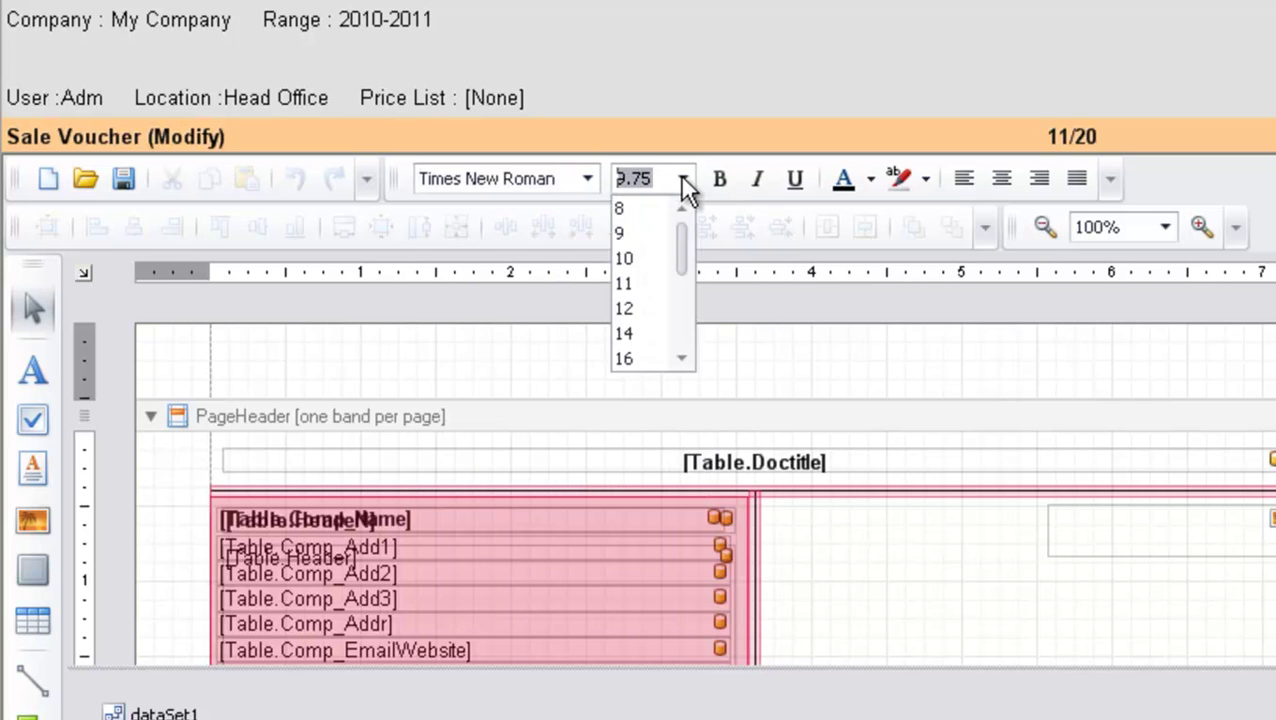
{"action": "left_click", "coordinate": [681, 182]}
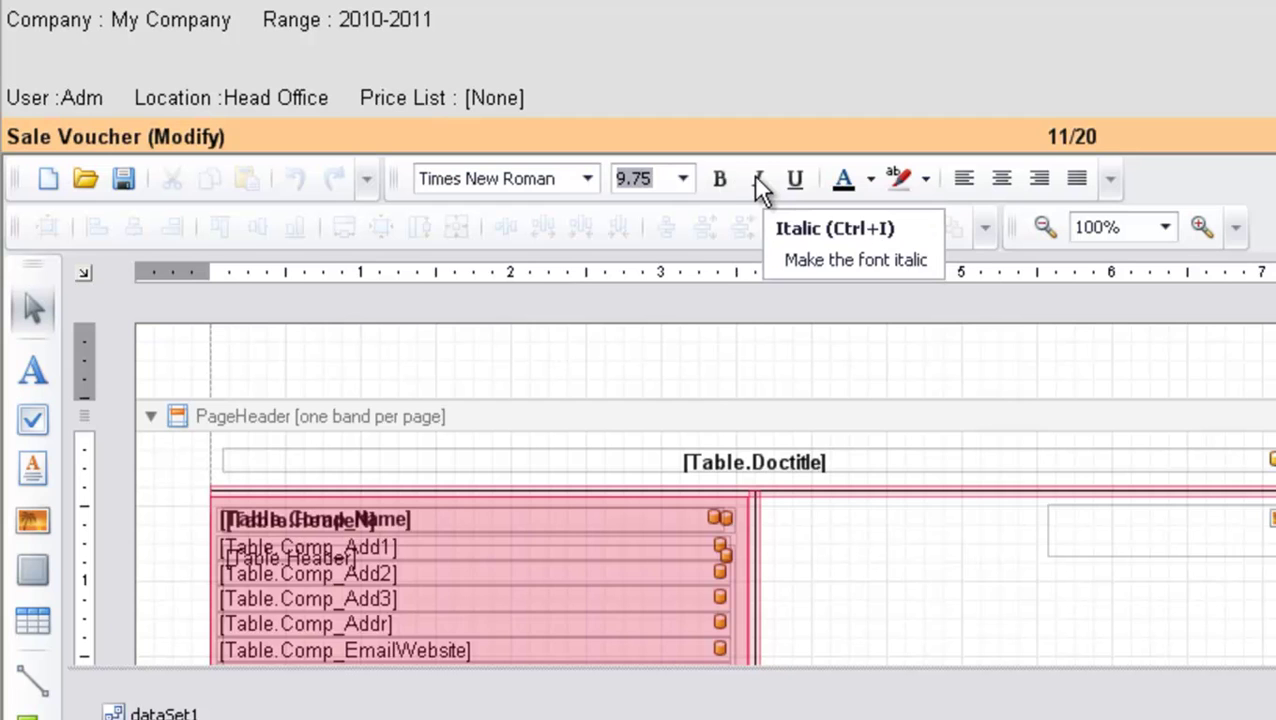
{"action": "left_click", "coordinate": [869, 180]}
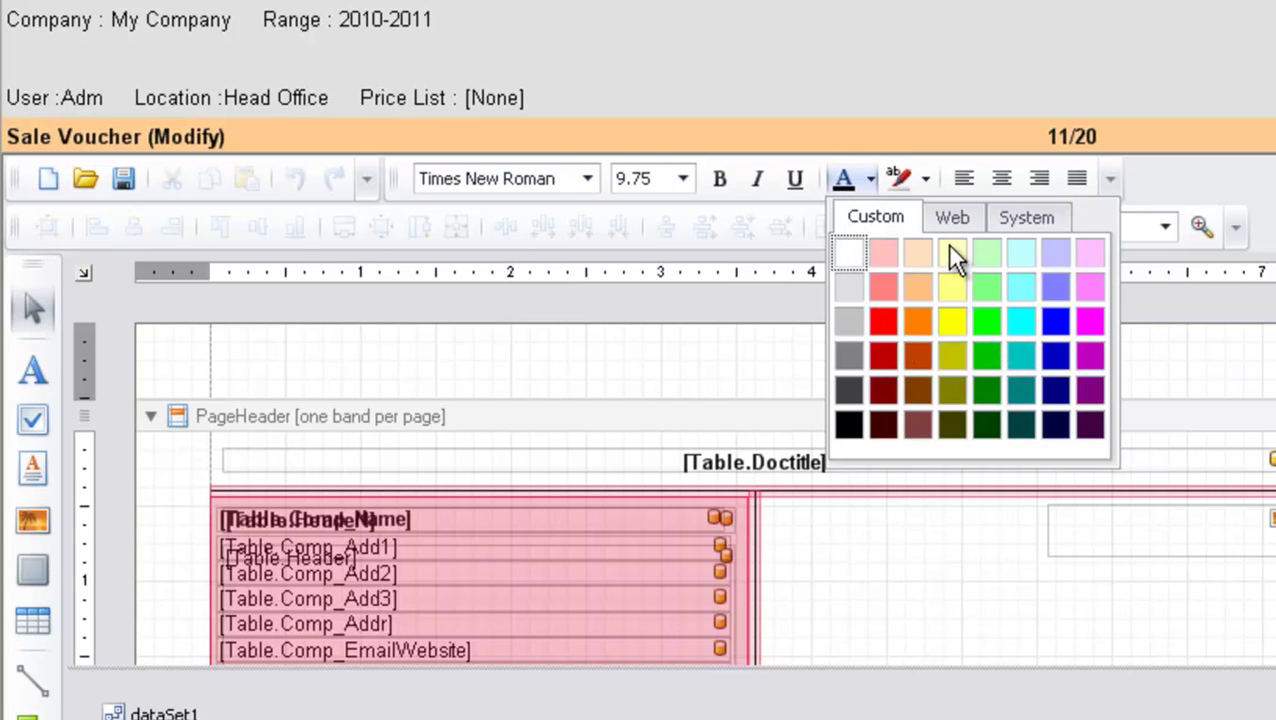
{"action": "left_click", "coordinate": [986, 355]}
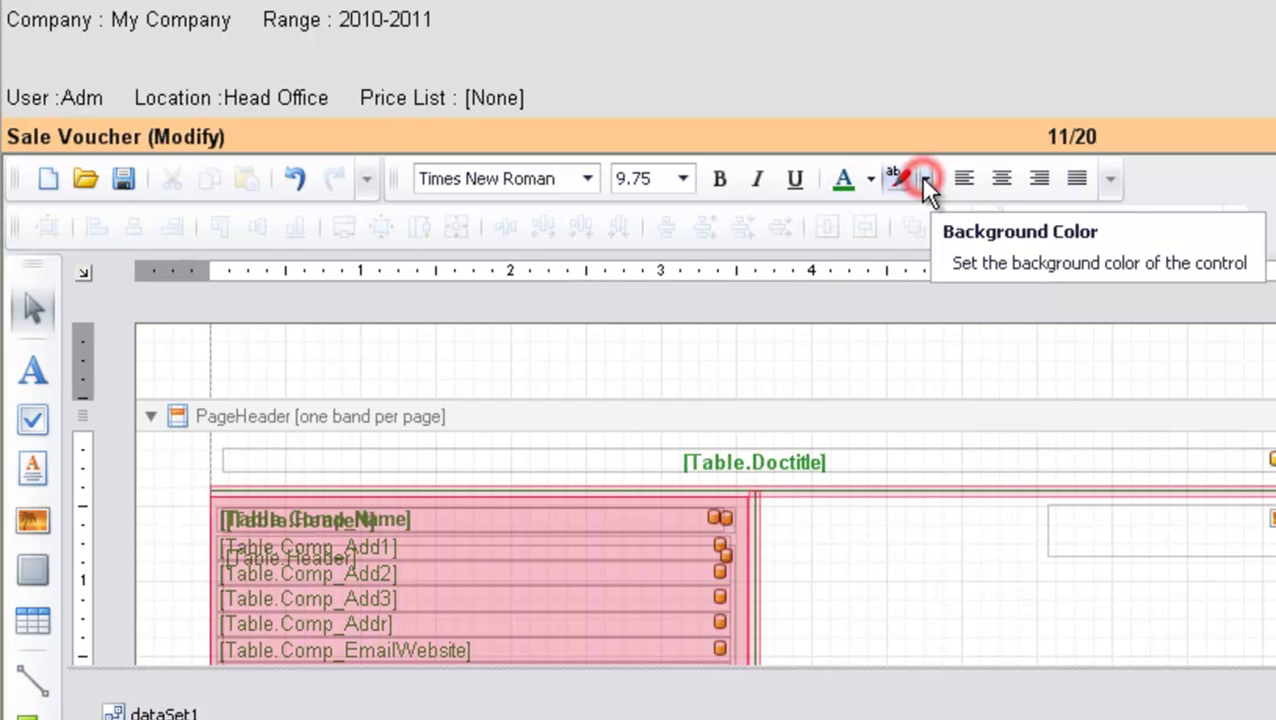
{"action": "left_click", "coordinate": [924, 180]}
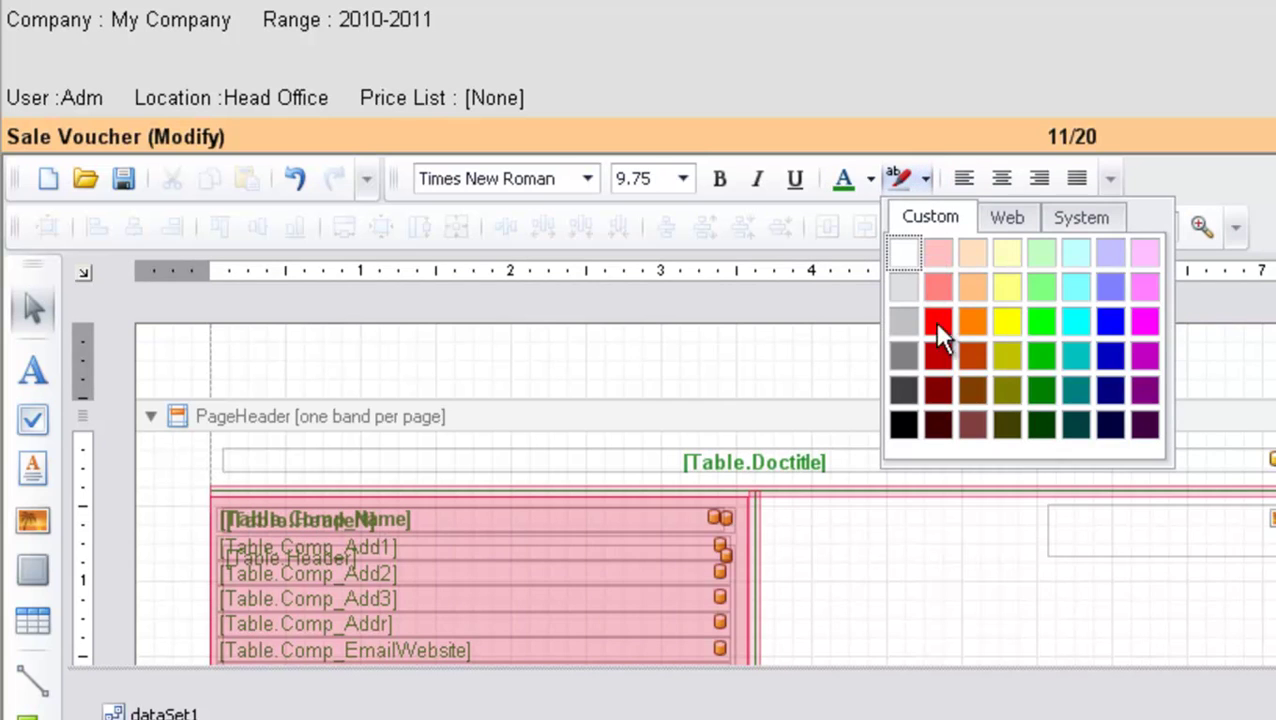
{"action": "left_click", "coordinate": [996, 222]}
{"action": "left_click", "coordinate": [1082, 220]}
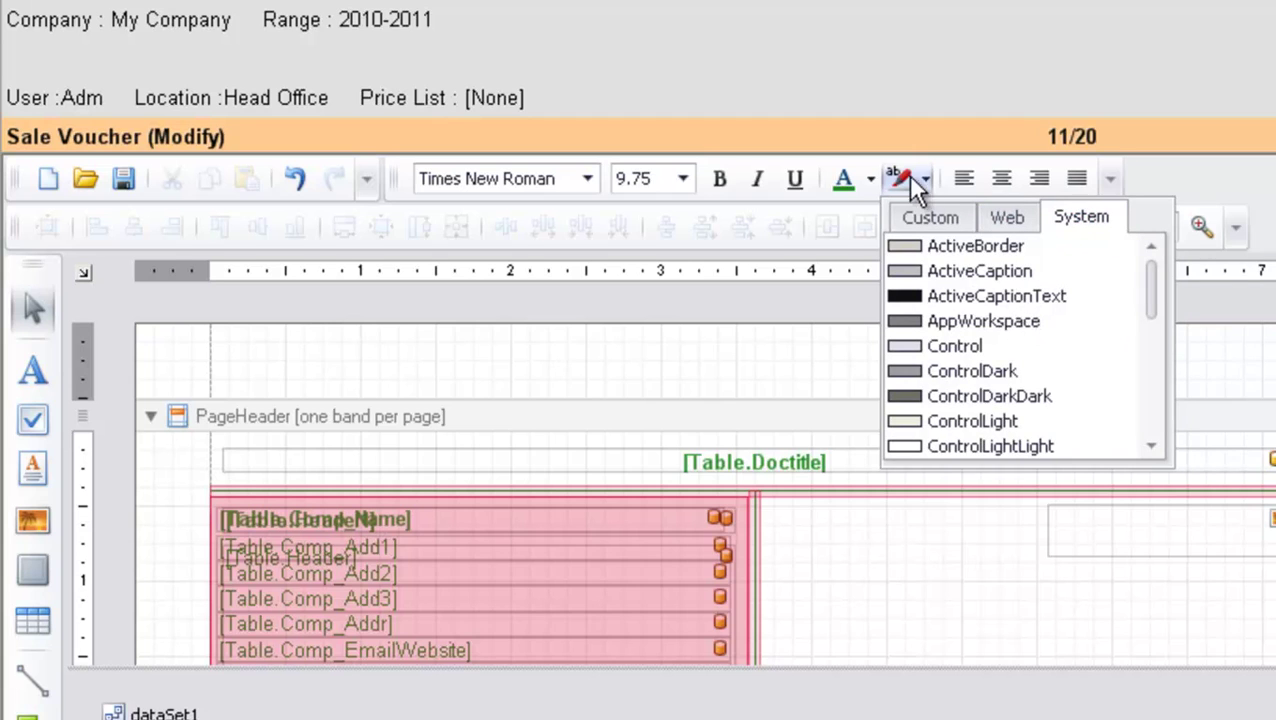
{"action": "key", "text": "Escape"}
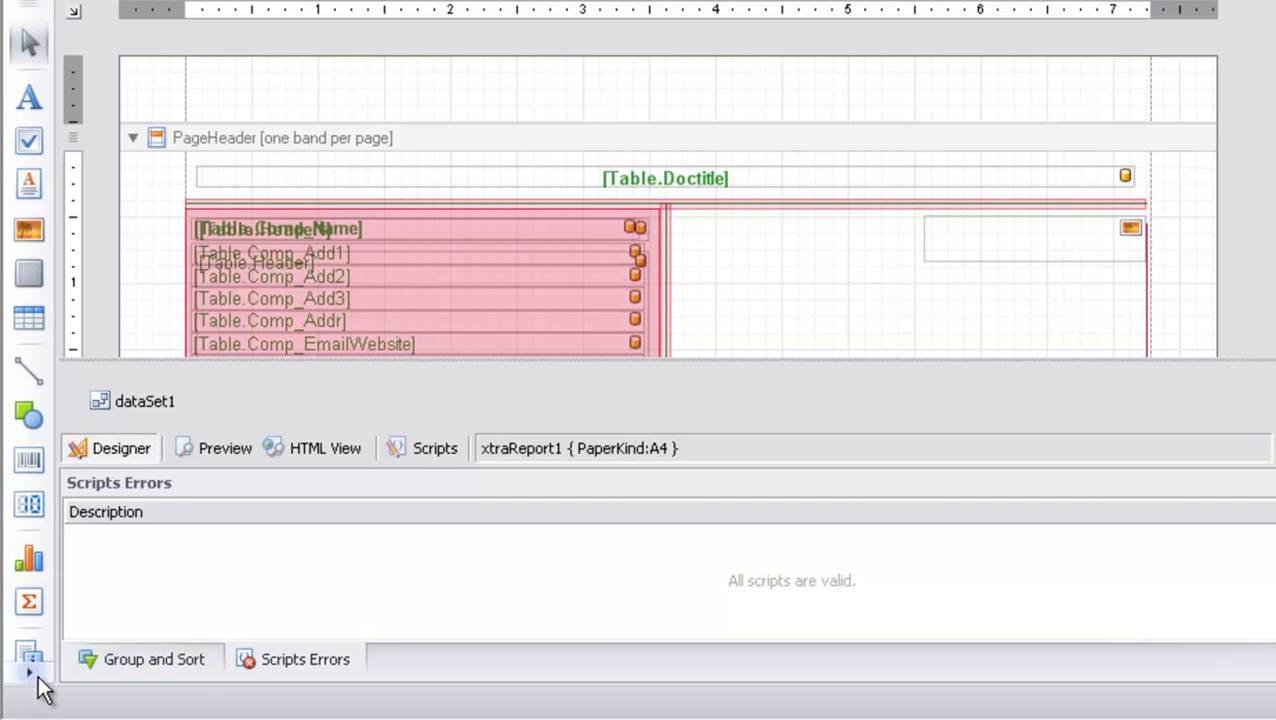
Step: Reveal the band tools, such as Cross-band Box, at the bottom of the controls toolbox
{"action": "left_click", "coordinate": [29, 672]}
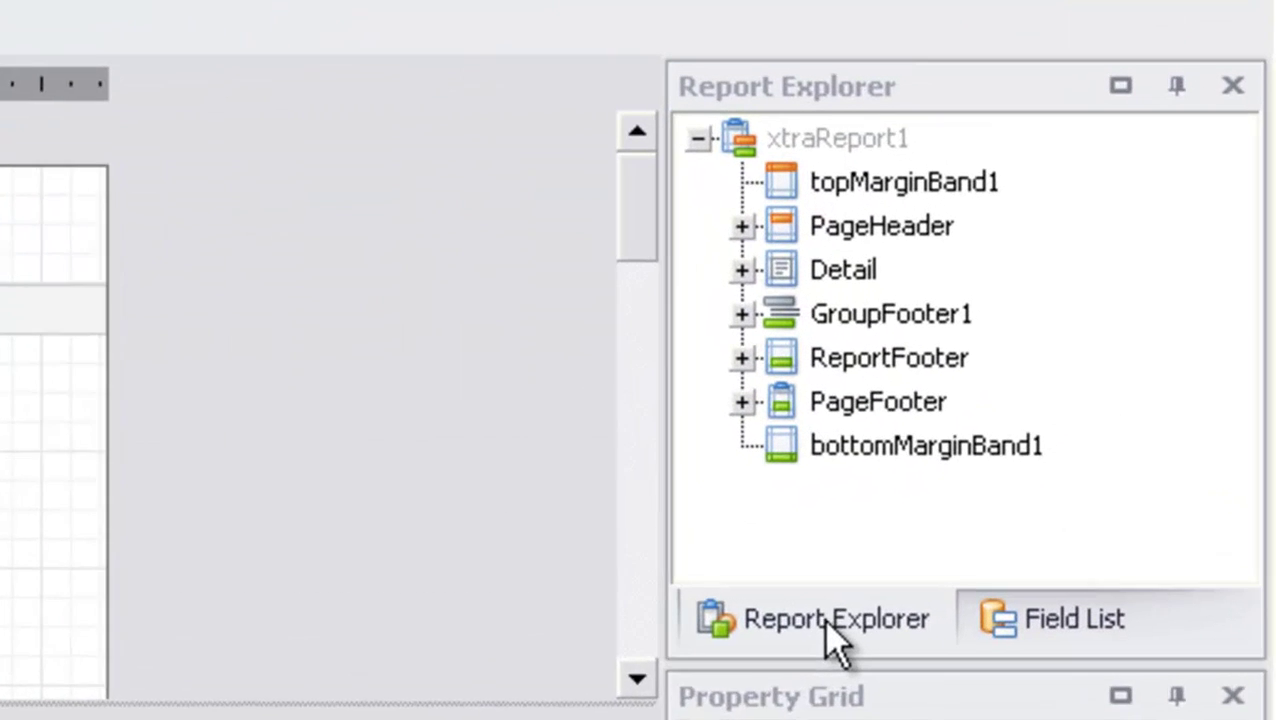
Step: In Report Explorer, expand PageHeader and xrPanel2 to browse their labels, lines and panels
{"action": "left_click", "coordinate": [1100, 367]}
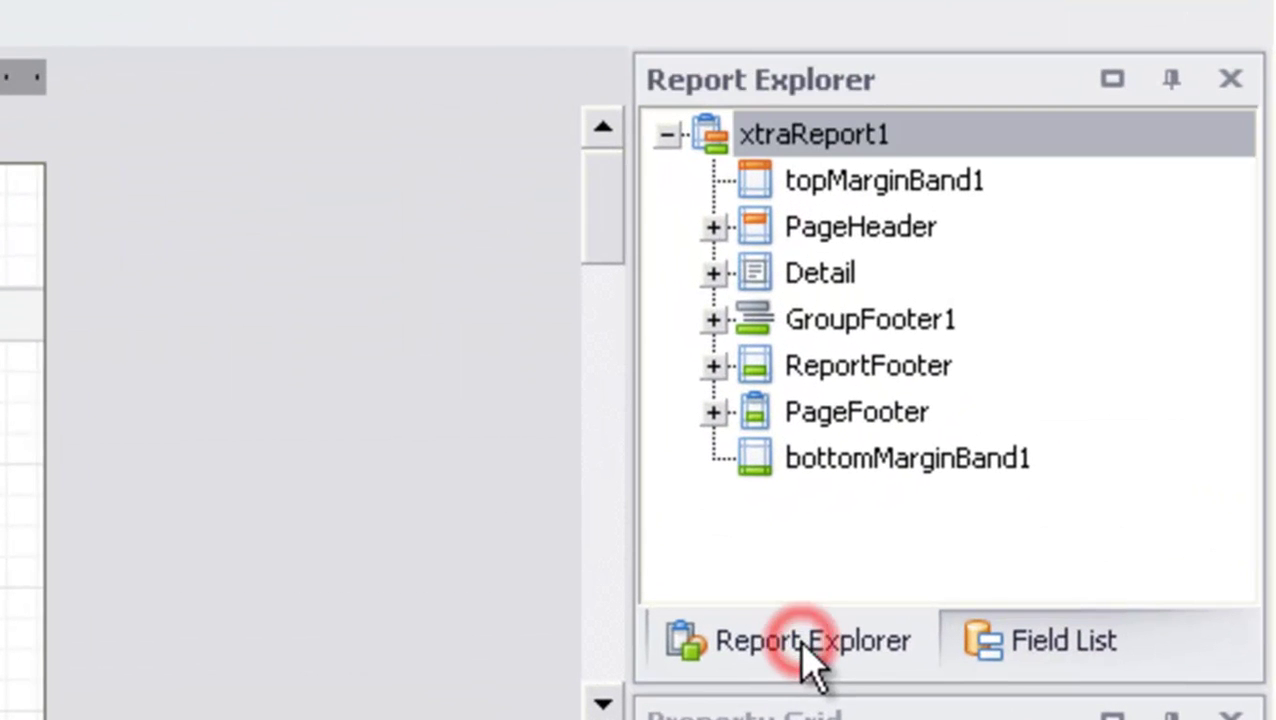
{"action": "left_click", "coordinate": [713, 229]}
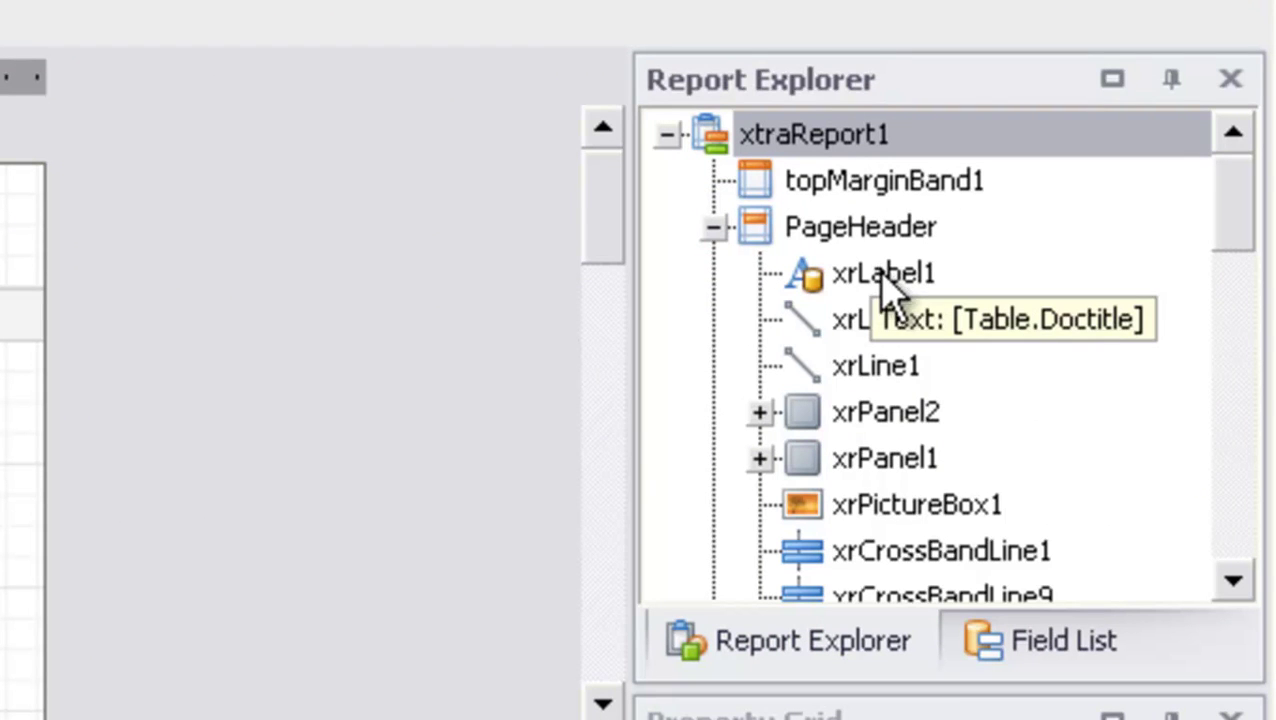
{"action": "left_click", "coordinate": [760, 412]}
{"action": "scroll", "coordinate": [874, 541], "scroll_direction": "down", "scroll_amount": 1}
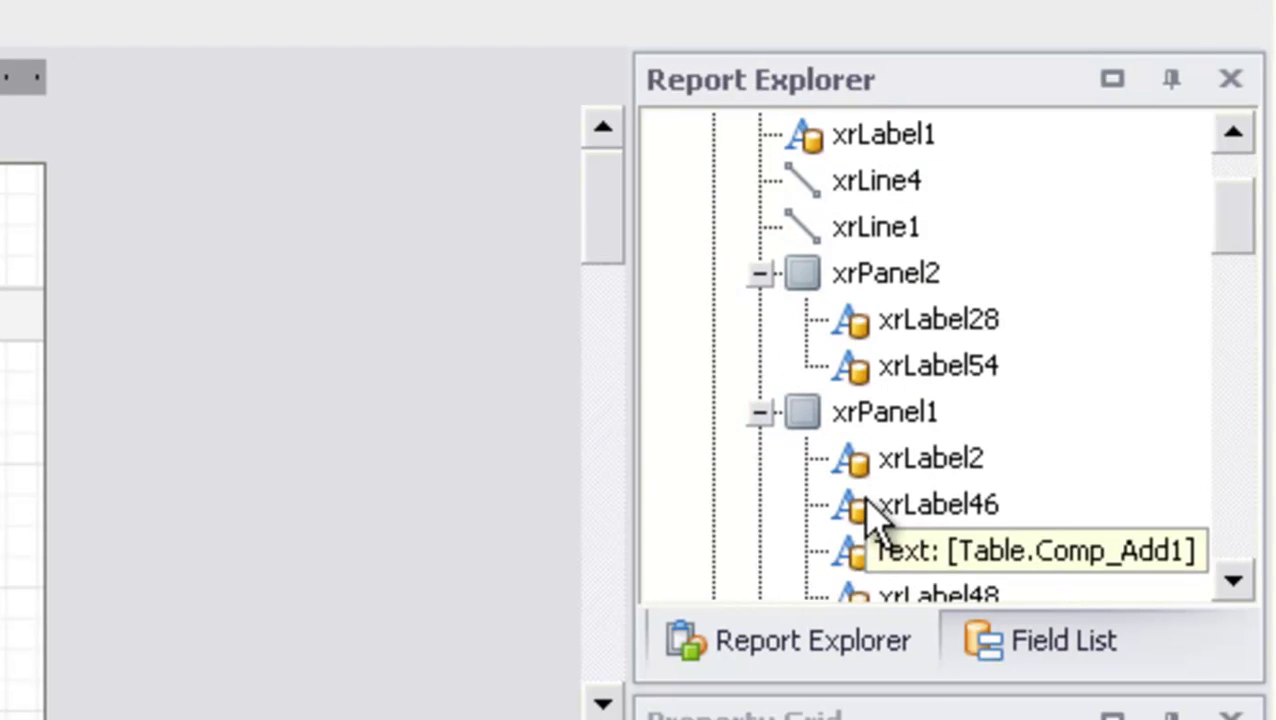
{"action": "scroll", "coordinate": [868, 515], "scroll_direction": "down", "scroll_amount": 1}
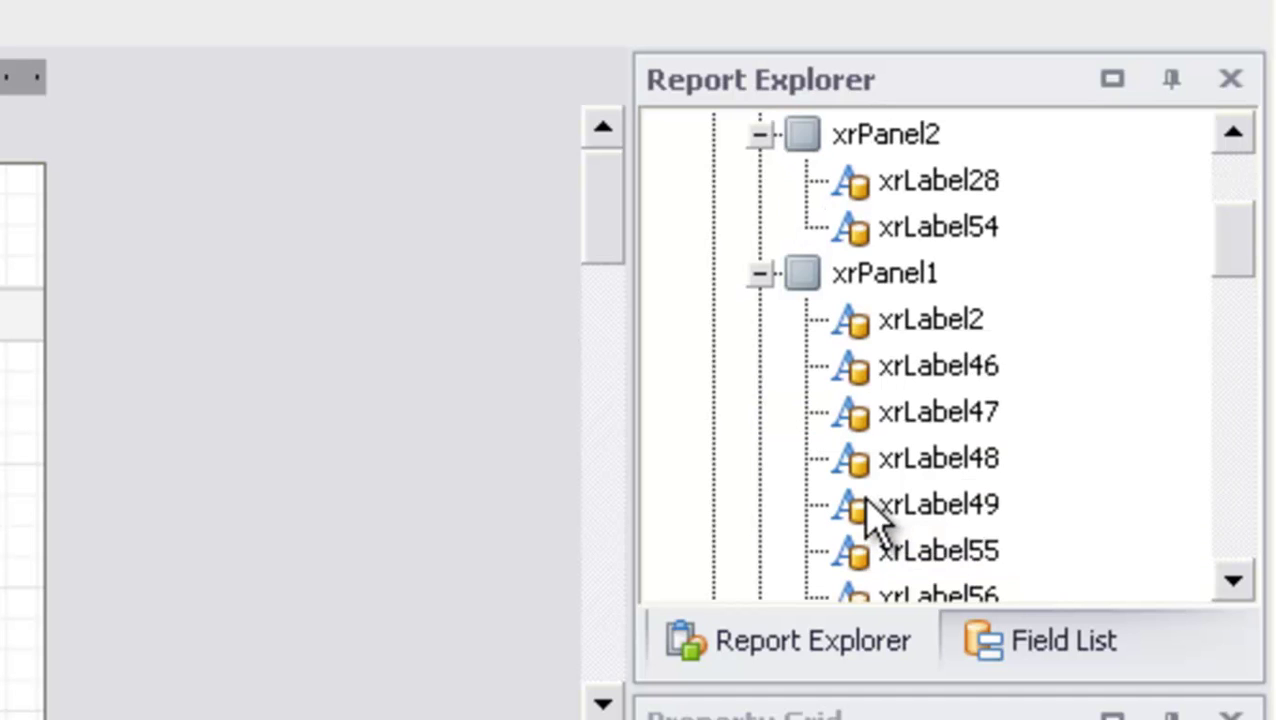
{"action": "scroll", "coordinate": [875, 488], "scroll_direction": "down", "scroll_amount": 3}
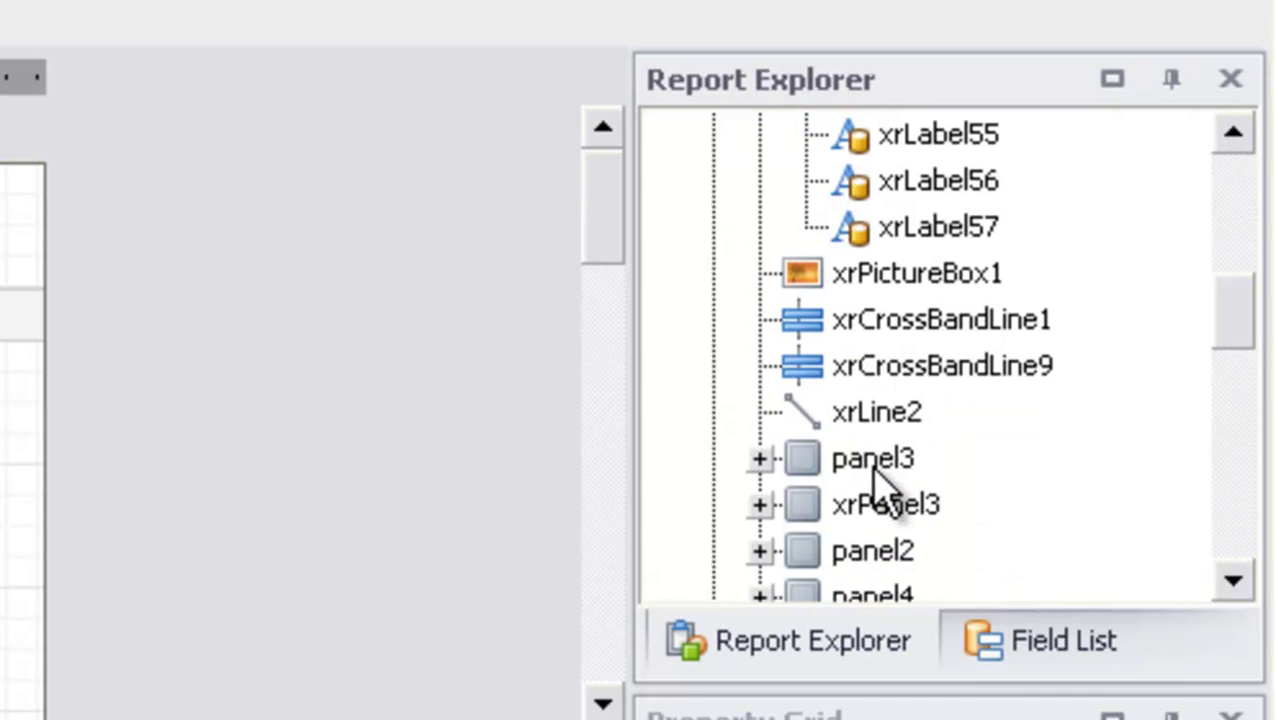
{"action": "scroll", "coordinate": [875, 485], "scroll_direction": "down", "scroll_amount": 2}
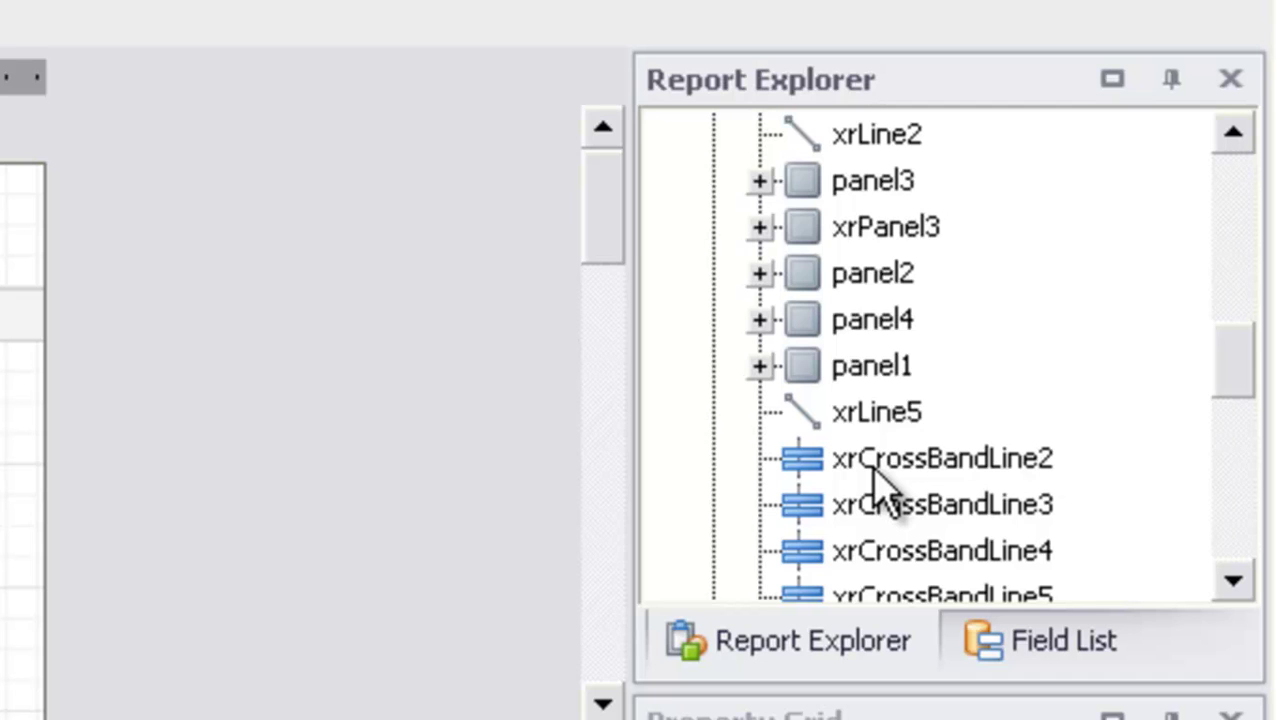
{"action": "scroll", "coordinate": [875, 485], "scroll_direction": "down", "scroll_amount": 1}
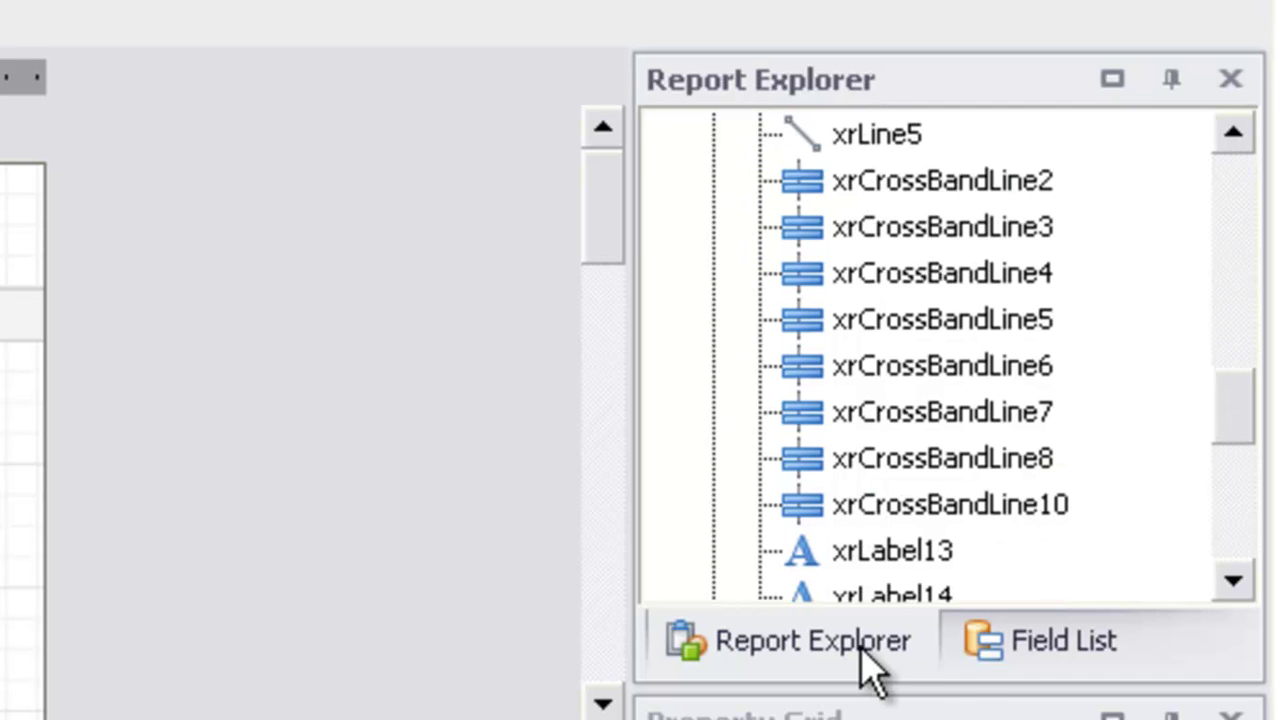
Step: In the Field List, expand Table and browse its Comp_ and Cu_ fields
{"action": "left_click", "coordinate": [1036, 648]}
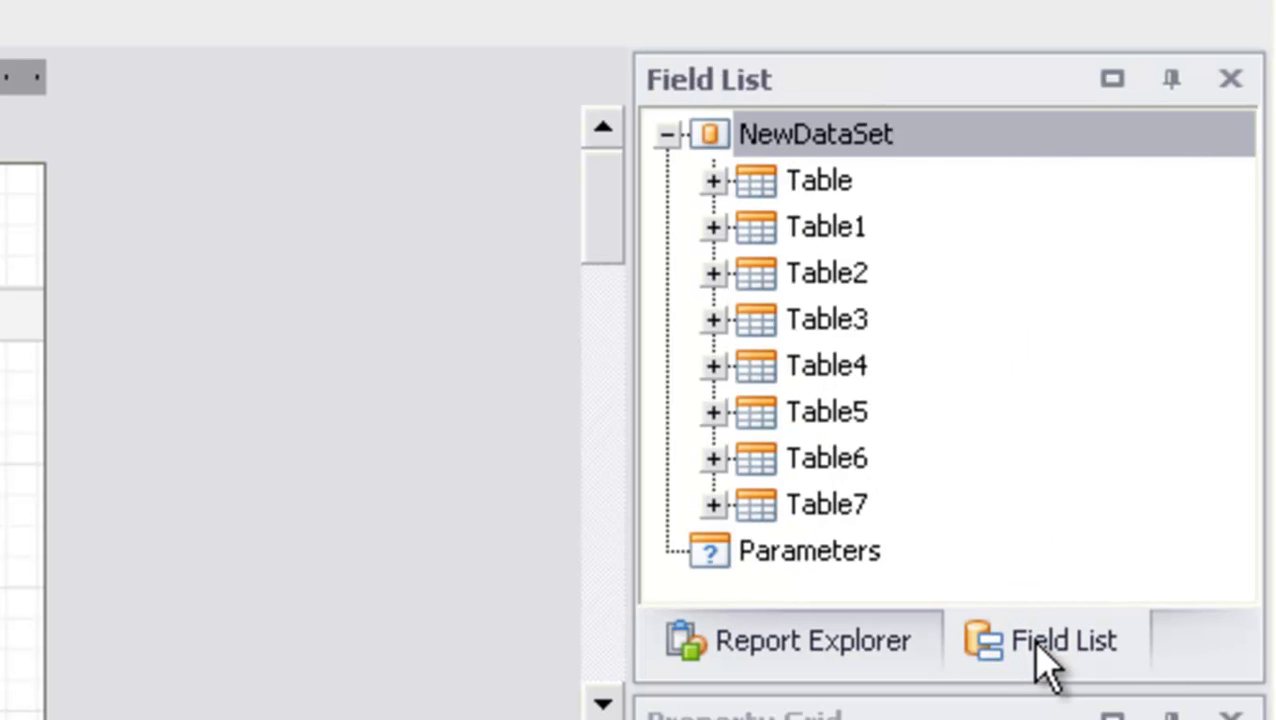
{"action": "left_click", "coordinate": [714, 182]}
{"action": "scroll", "coordinate": [940, 484], "scroll_direction": "down", "scroll_amount": 2}
{"action": "scroll", "coordinate": [940, 480], "scroll_direction": "down", "scroll_amount": 2}
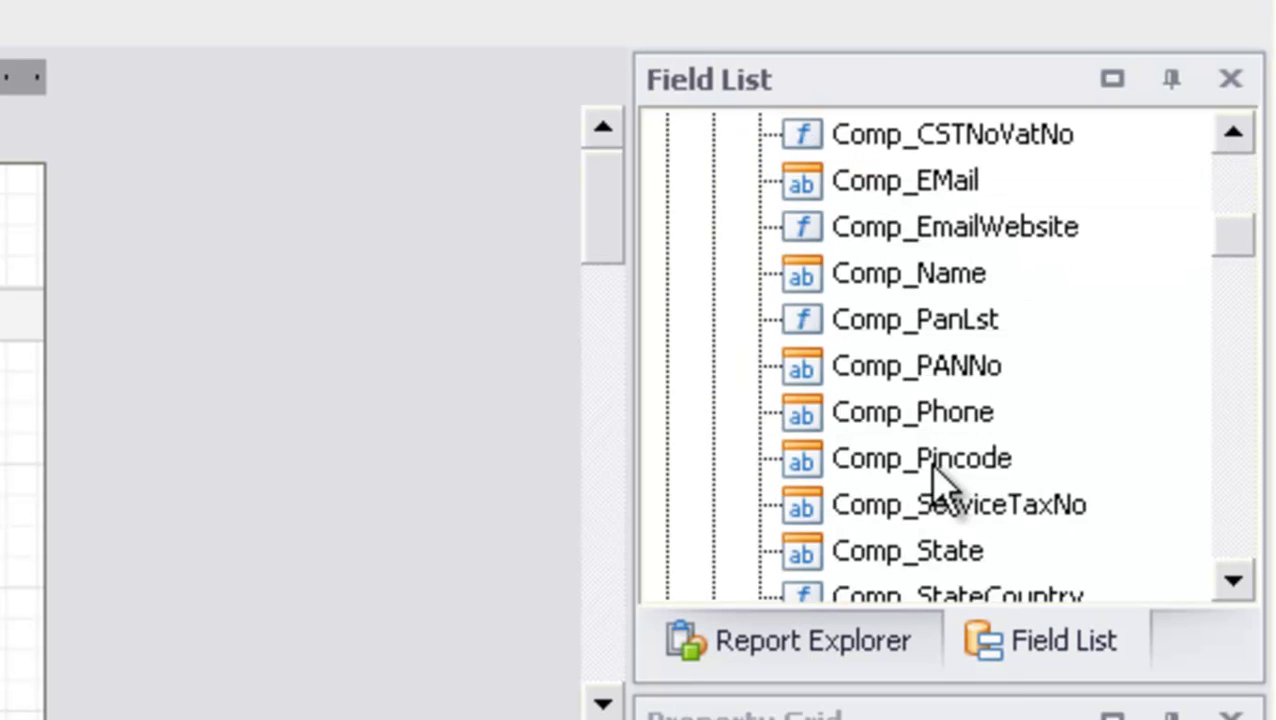
{"action": "scroll", "coordinate": [940, 484], "scroll_direction": "down", "scroll_amount": 1}
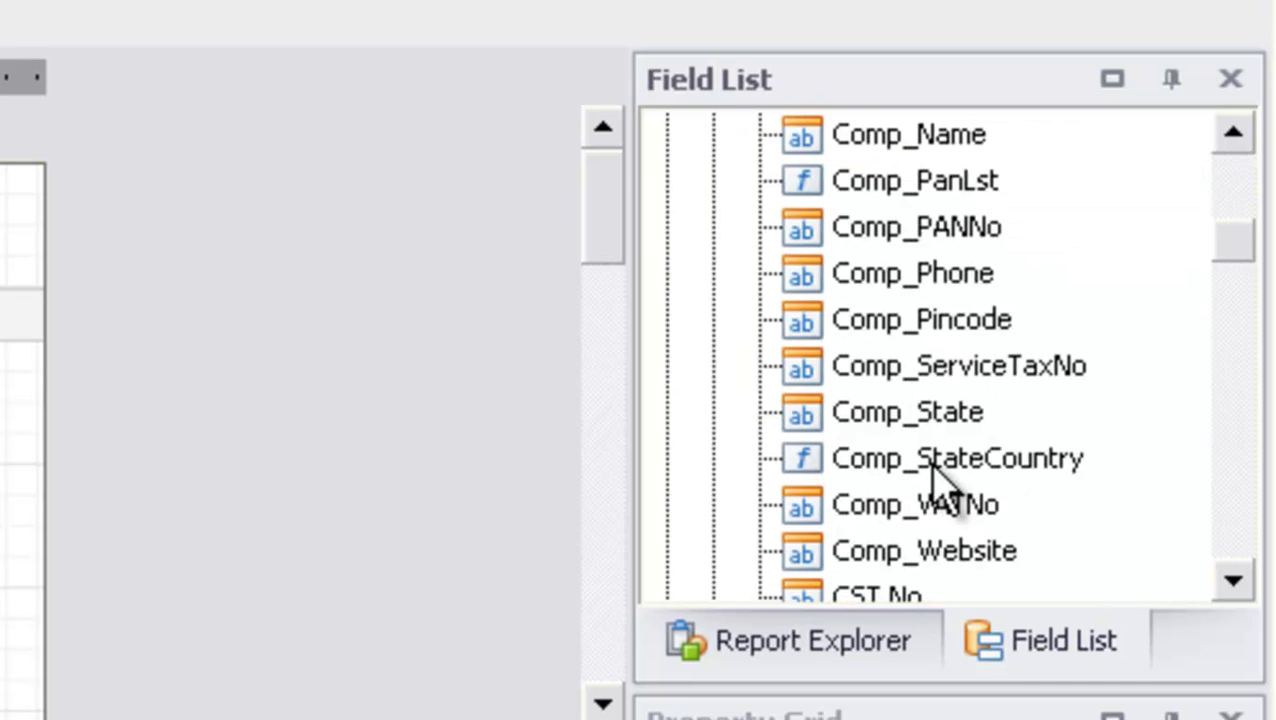
{"action": "scroll", "coordinate": [940, 484], "scroll_direction": "down", "scroll_amount": 5}
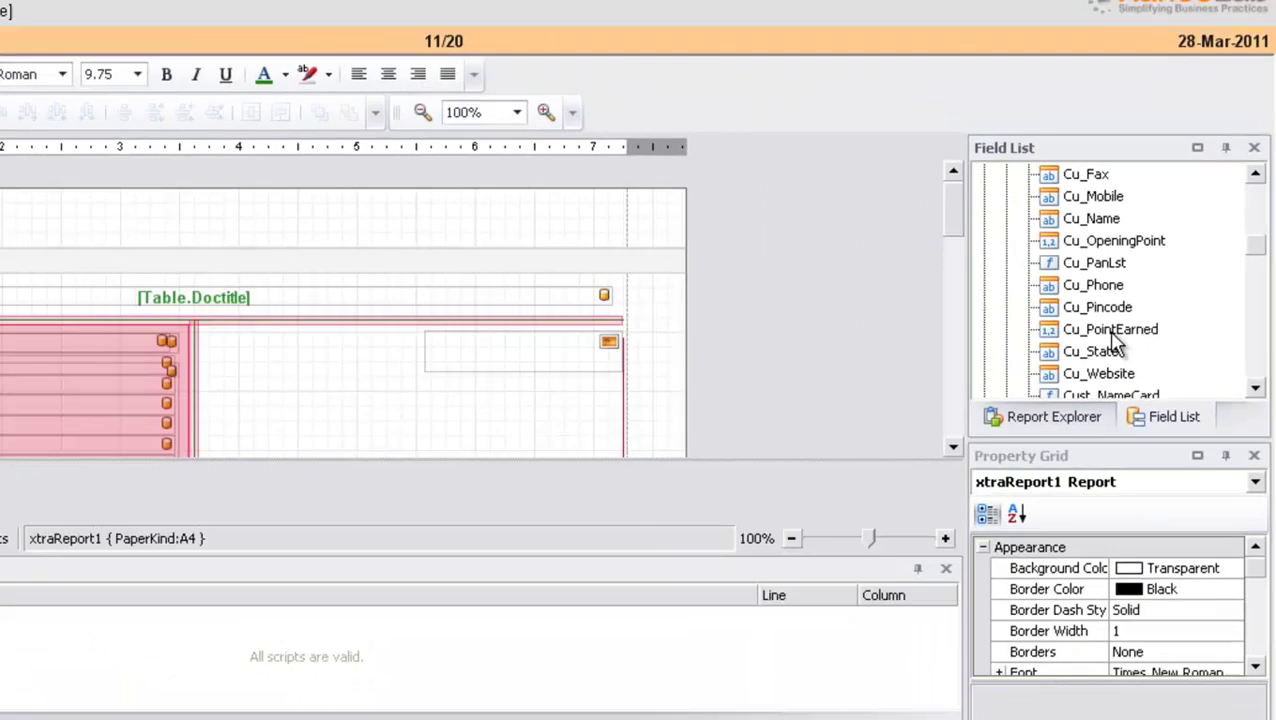
{"action": "scroll", "coordinate": [940, 480], "scroll_direction": "down", "scroll_amount": 2}
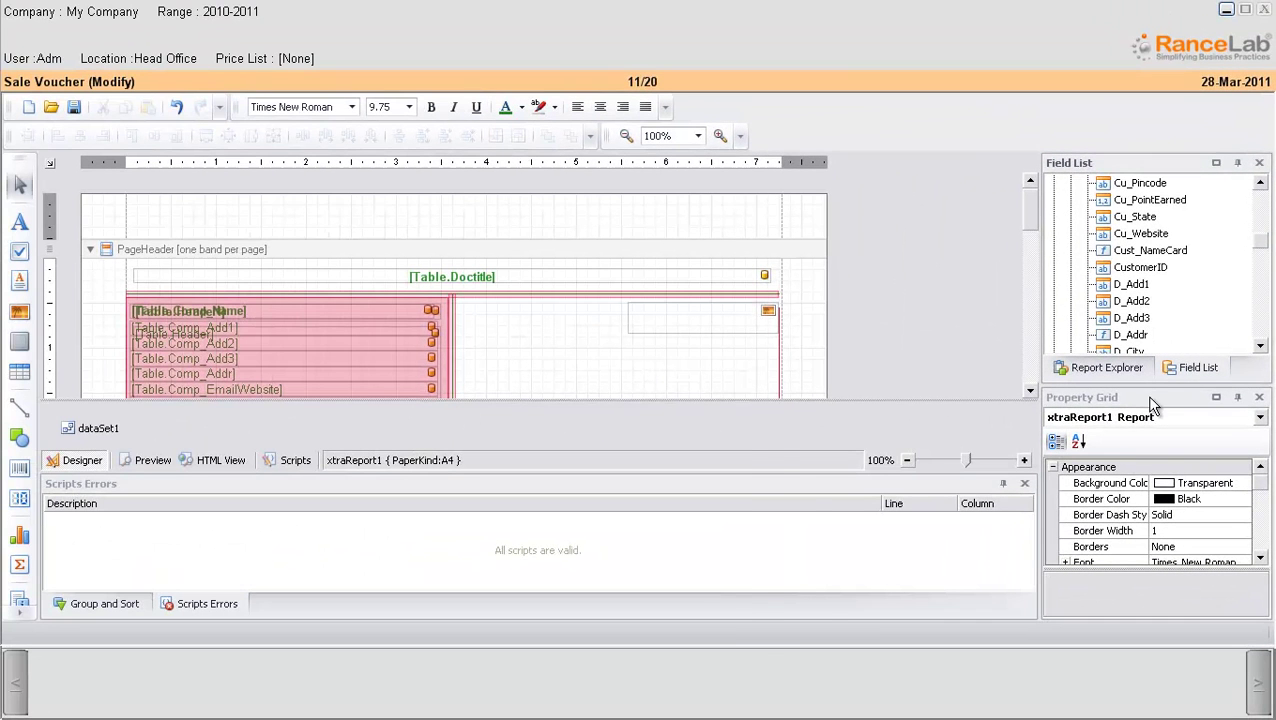
{"action": "mouse_move", "coordinate": [732, 331]}
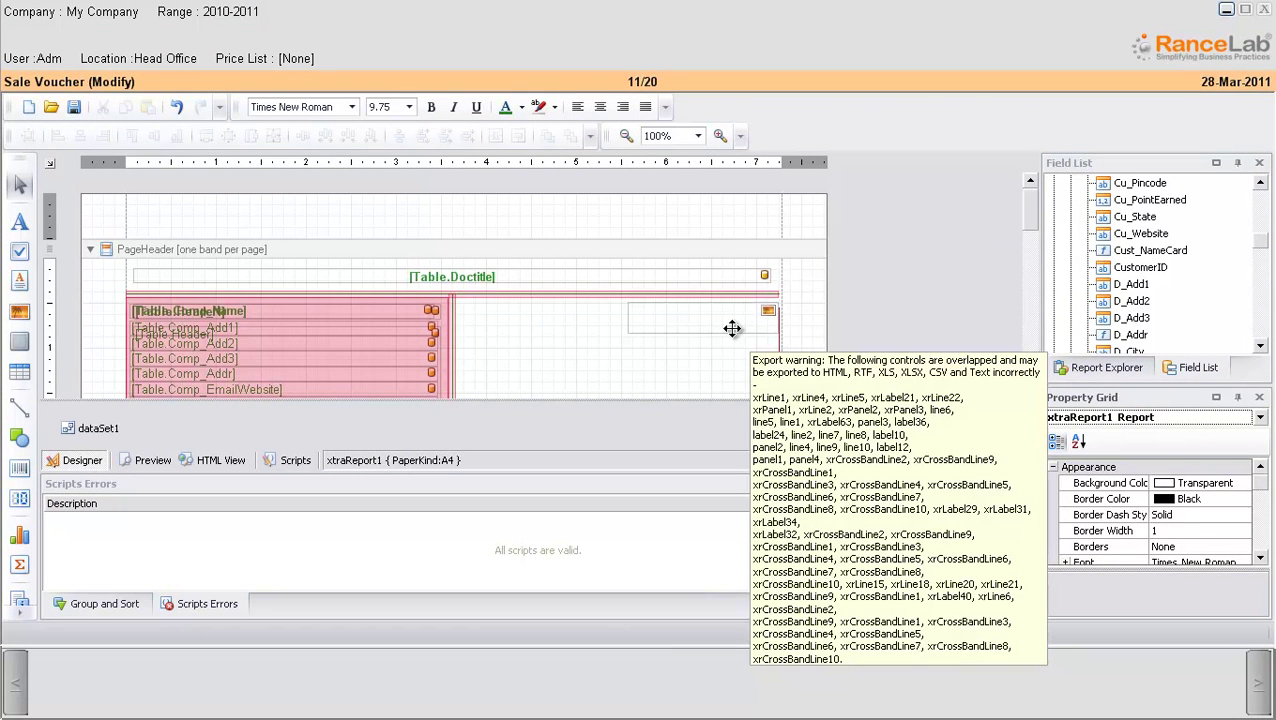